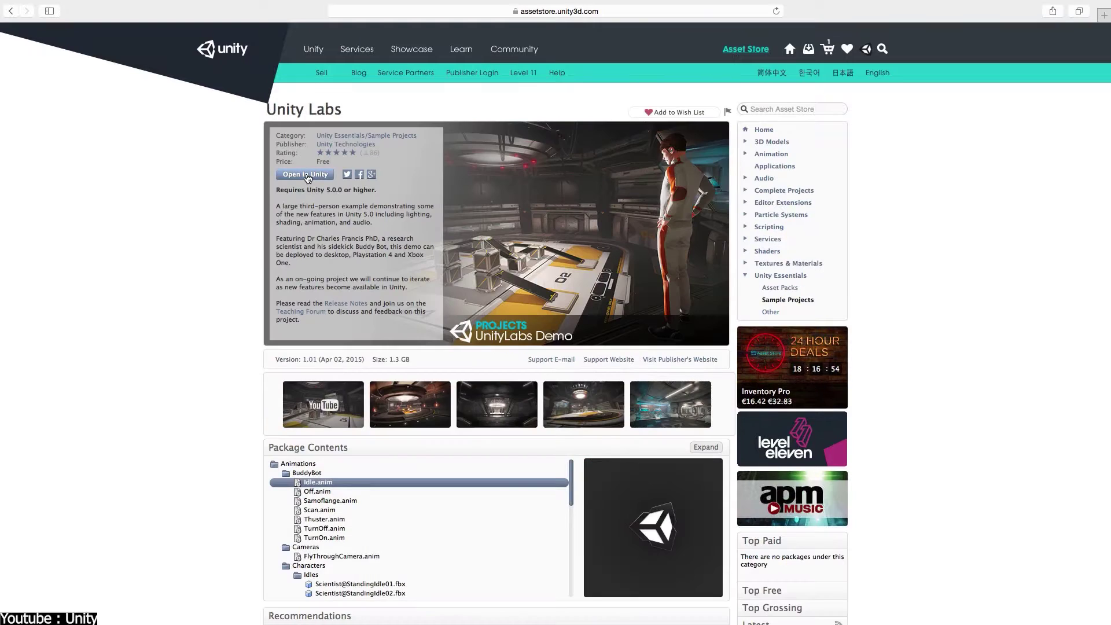
Open the Unity Labs sample project from its Asset Store page in Unity.
{"action": "left_click", "coordinate": [308, 175]}
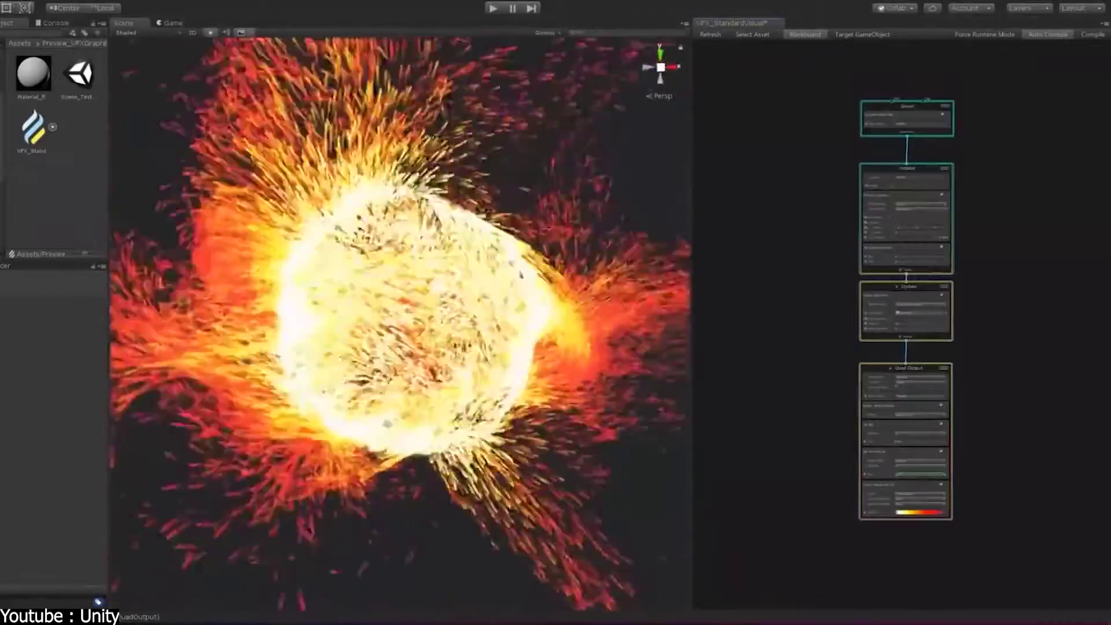
Apply the white-blue-purple preset to the gradient of the Color / Alpha over Life block in the quad output.
{"action": "scroll", "coordinate": [906, 440], "scroll_direction": "up", "scroll_amount": 10}
{"action": "left_click", "coordinate": [889, 509]}
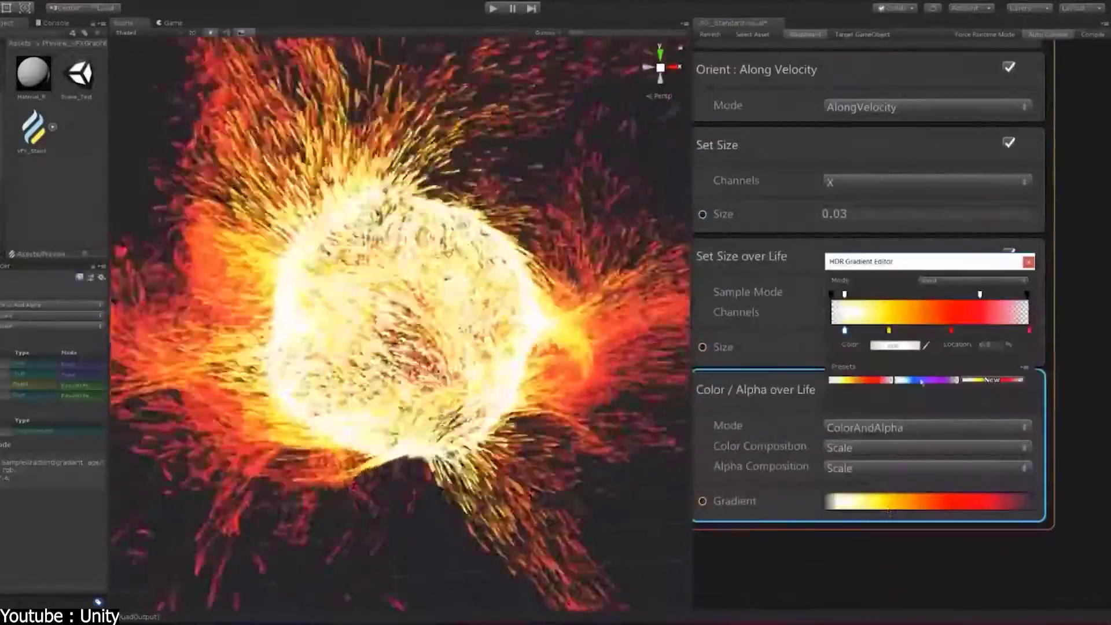
{"action": "left_click", "coordinate": [926, 379]}
{"action": "left_click", "coordinate": [583, 327]}
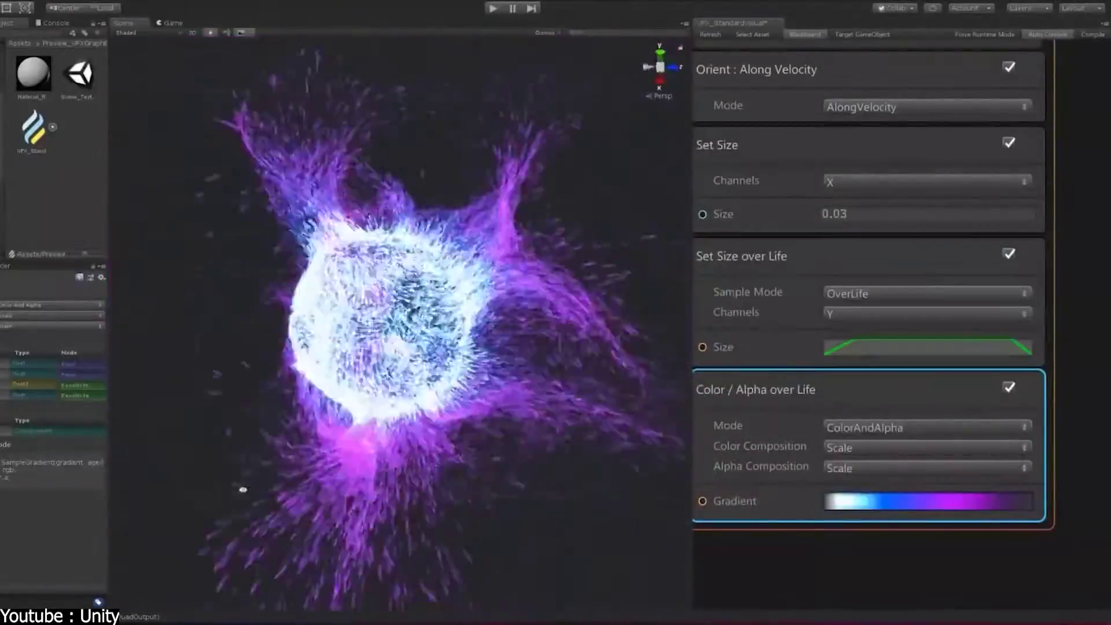
{"action": "left_click_drag", "start_coordinate": [234, 485], "coordinate": [170, 460], "text": "alt"}
{"action": "scroll", "coordinate": [916, 311], "scroll_direction": "down", "scroll_amount": 3}
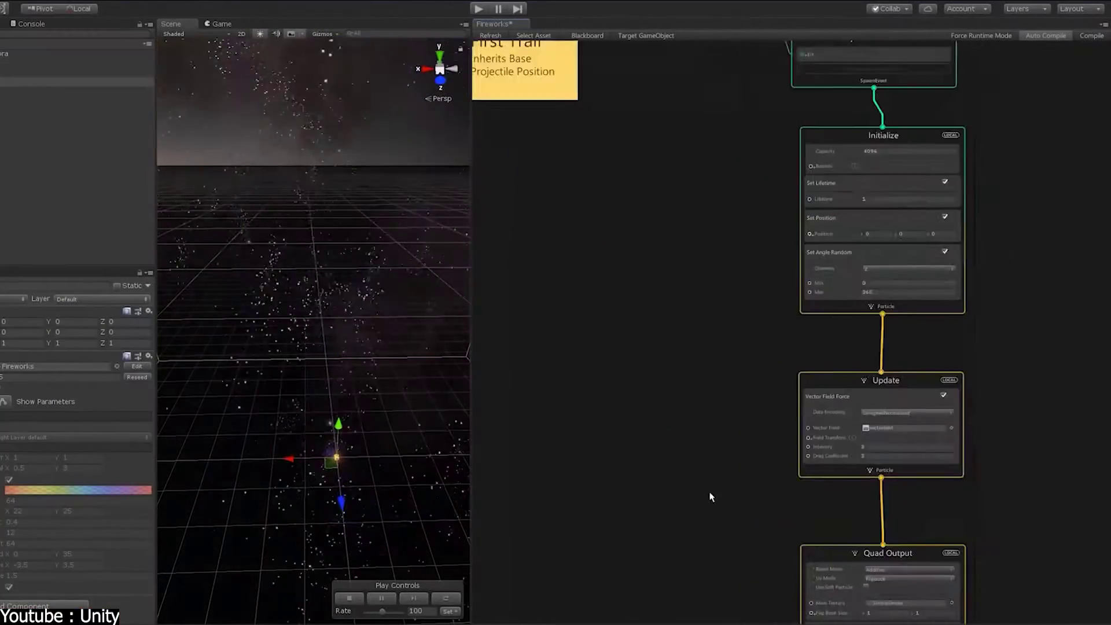
Add Get Attribute: velocity, Random Number and DeltaTime nodes to the empty area beside the Initialize context, stacked in a column.
{"action": "right_click", "coordinate": [575, 206]}
{"action": "left_click", "coordinate": [587, 210]}
{"action": "key", "text": "Escape"}
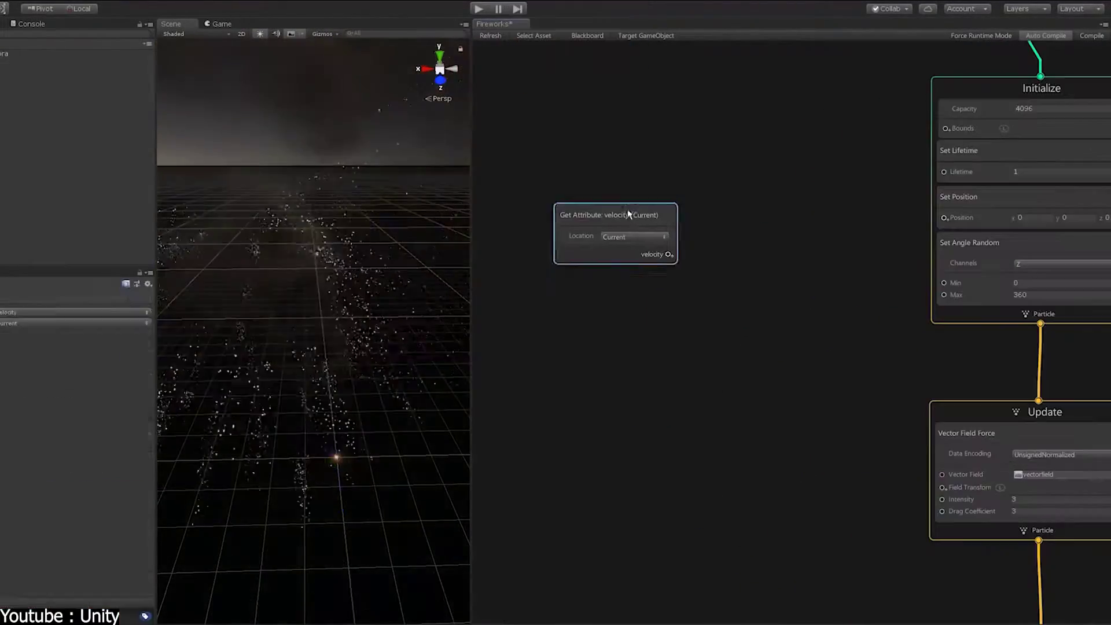
{"action": "right_click", "coordinate": [590, 354]}
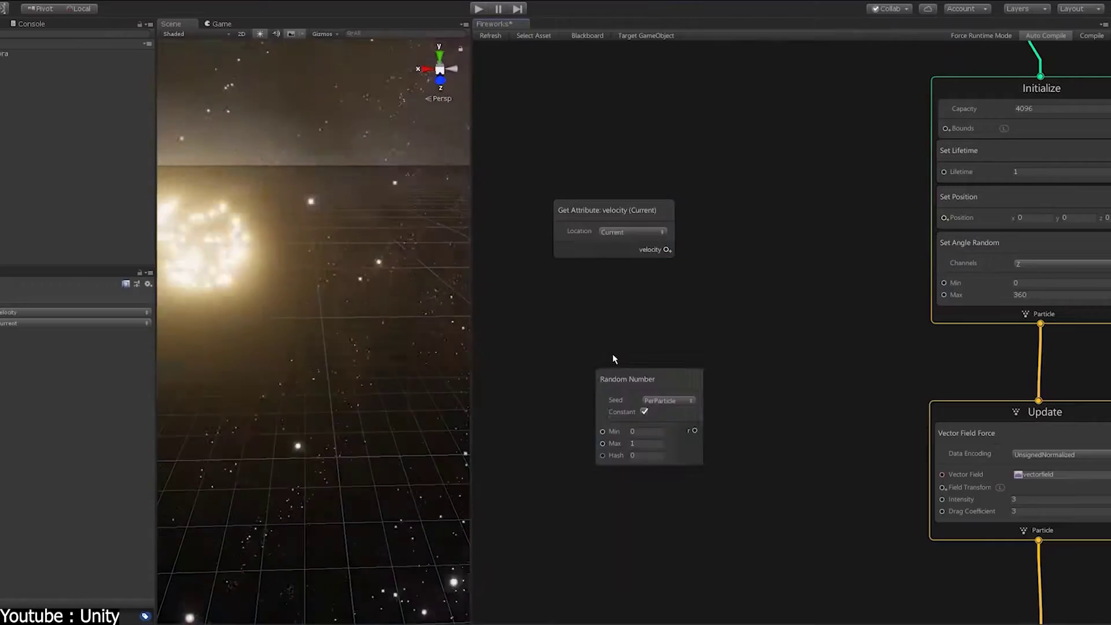
{"action": "left_click_drag", "start_coordinate": [612, 353], "coordinate": [573, 269]}
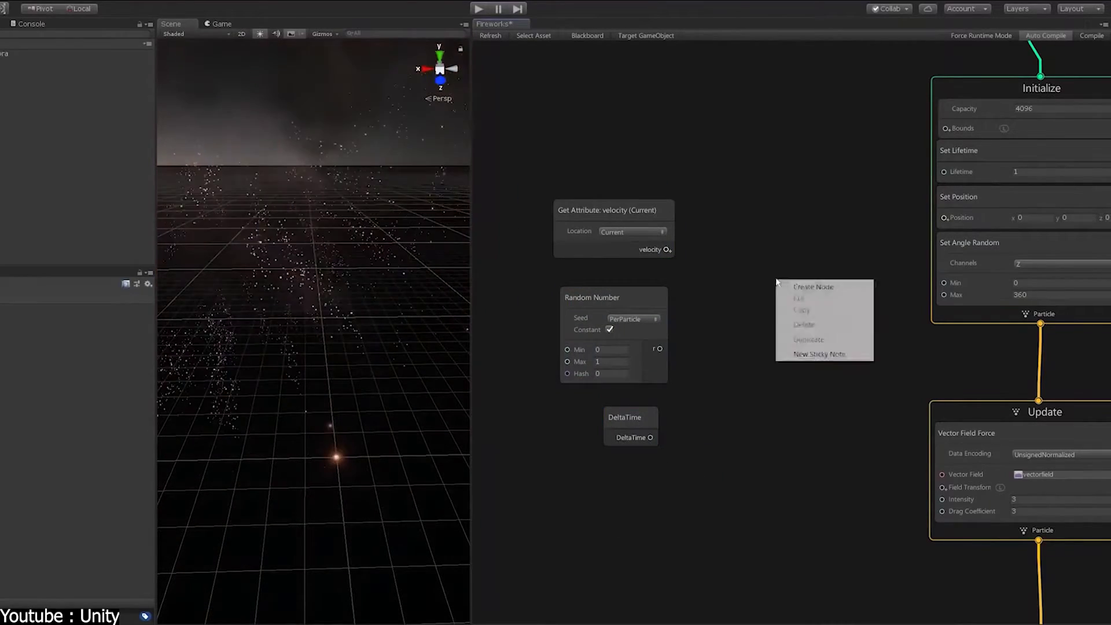
Add a Multiply node beside the column of nodes, with input A as Vector3 and inputs B, C and D as float.
{"action": "left_click", "coordinate": [813, 287]}
{"action": "key", "text": "Return"}
{"action": "left_click", "coordinate": [830, 308]}
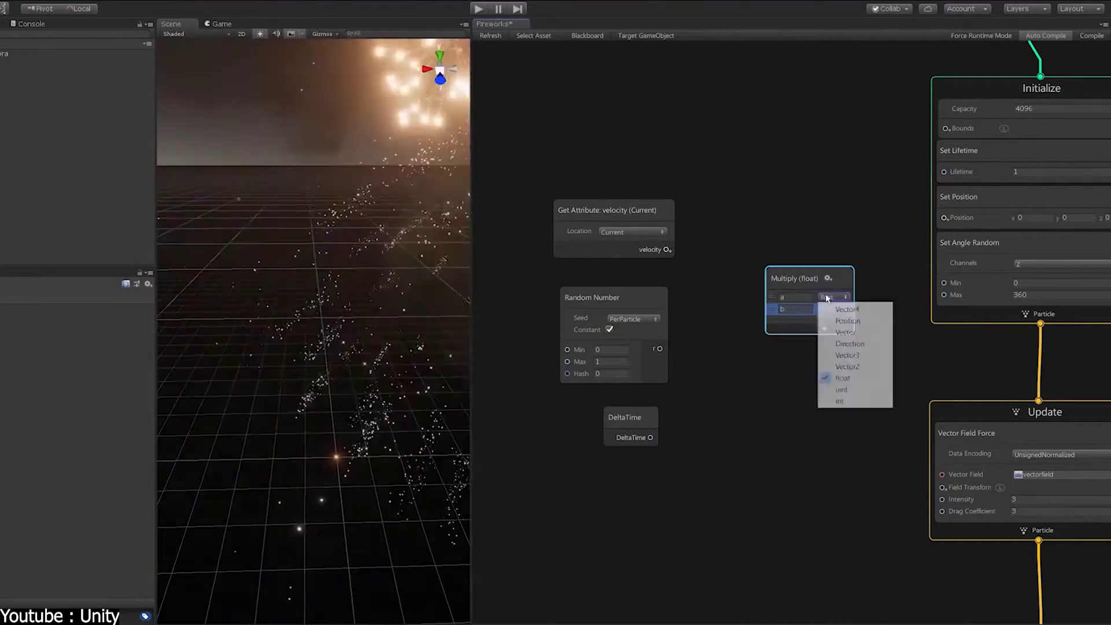
{"action": "left_click_drag", "start_coordinate": [862, 312], "coordinate": [814, 298]}
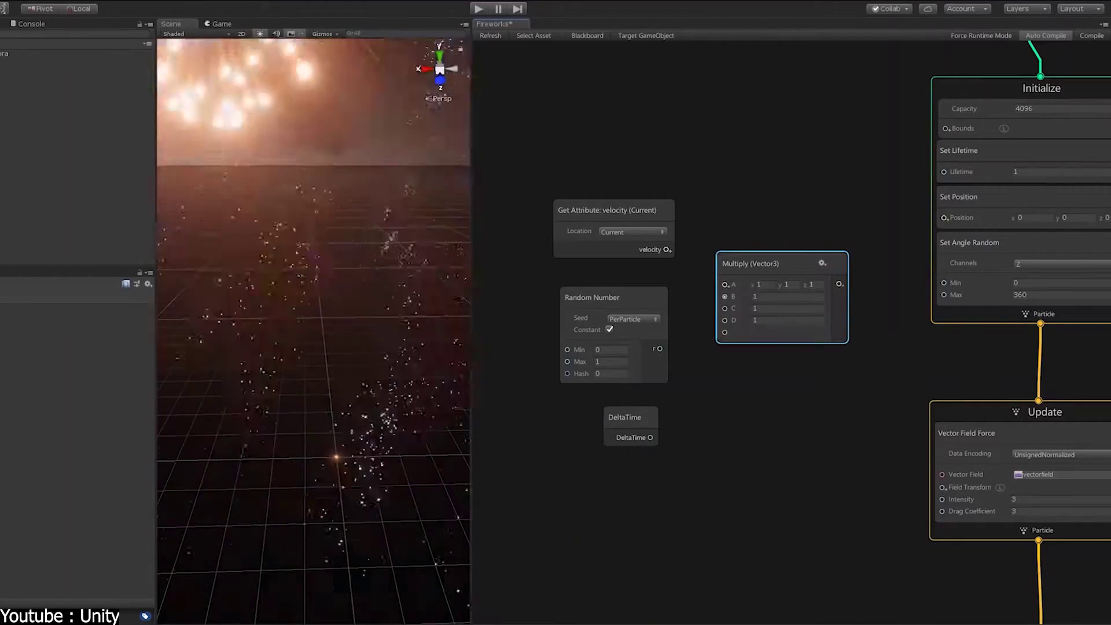
Set the velocity attribute's location to Source and connect velocity, the random number and DeltaTime to Multiply inputs A, B and C.
{"action": "left_click_drag", "start_coordinate": [667, 250], "coordinate": [724, 285]}
{"action": "left_click", "coordinate": [675, 327]}
{"action": "middle_click_drag", "start_coordinate": [693, 356], "coordinate": [679, 348]}
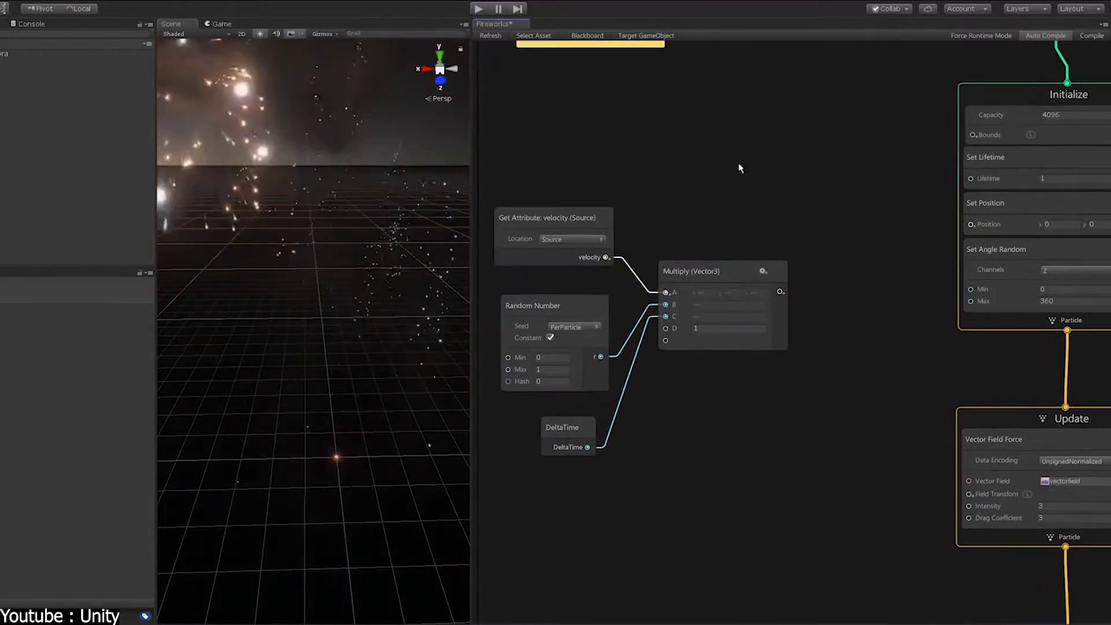
Add a Get Attribute: position node with Source location above the Multiply node, and place an Add node beside it.
{"action": "key", "text": "space"}
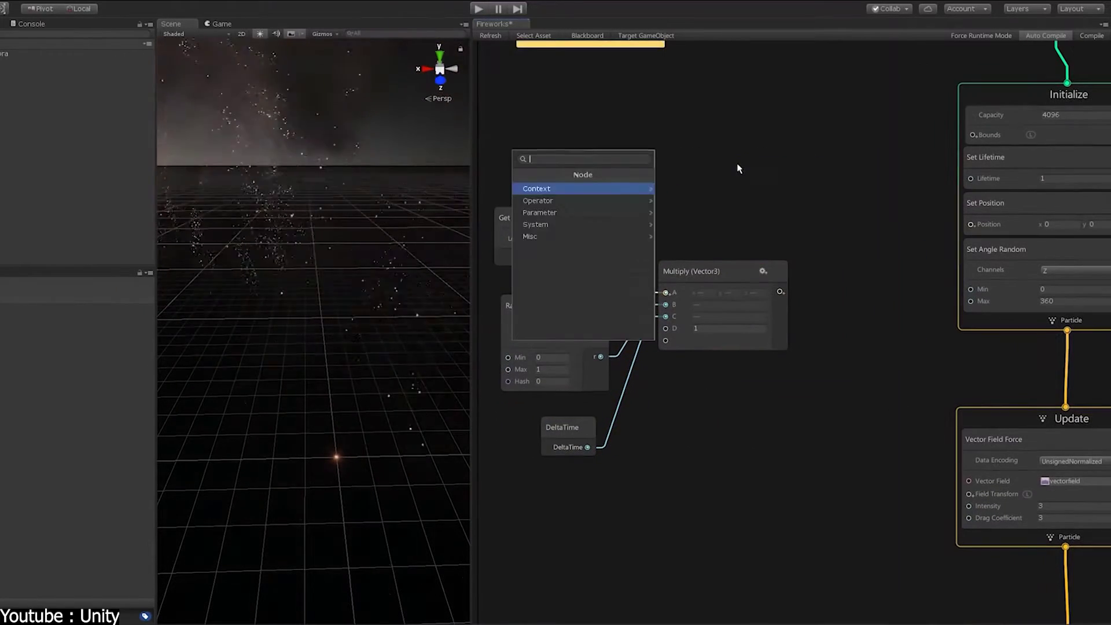
{"action": "left_click", "coordinate": [817, 215]}
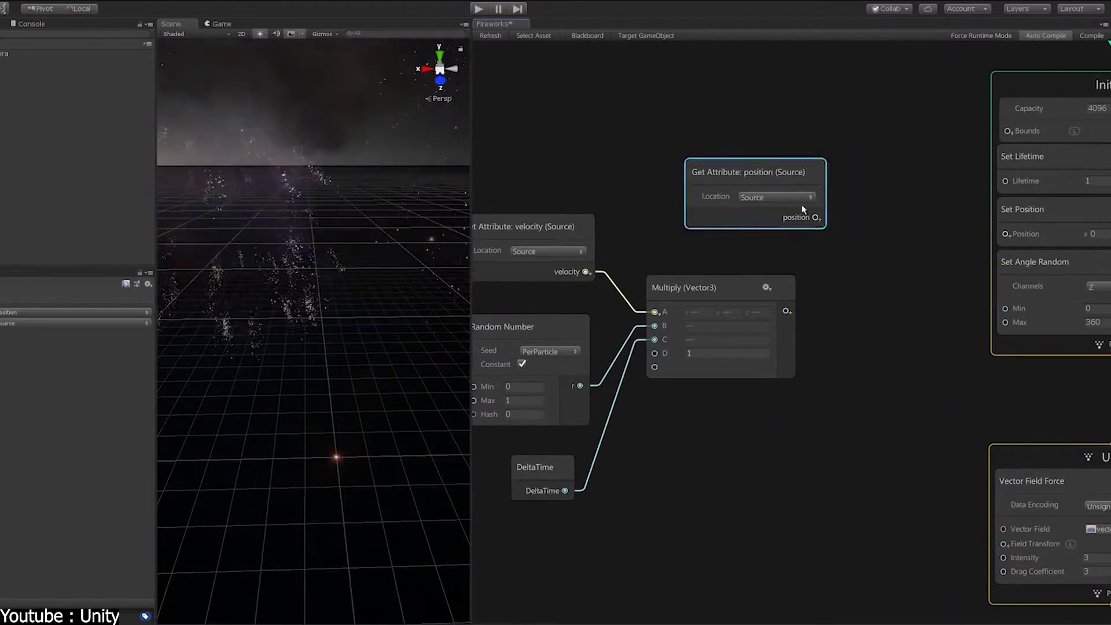
{"action": "key", "text": "space"}
{"action": "type", "text": "add"}
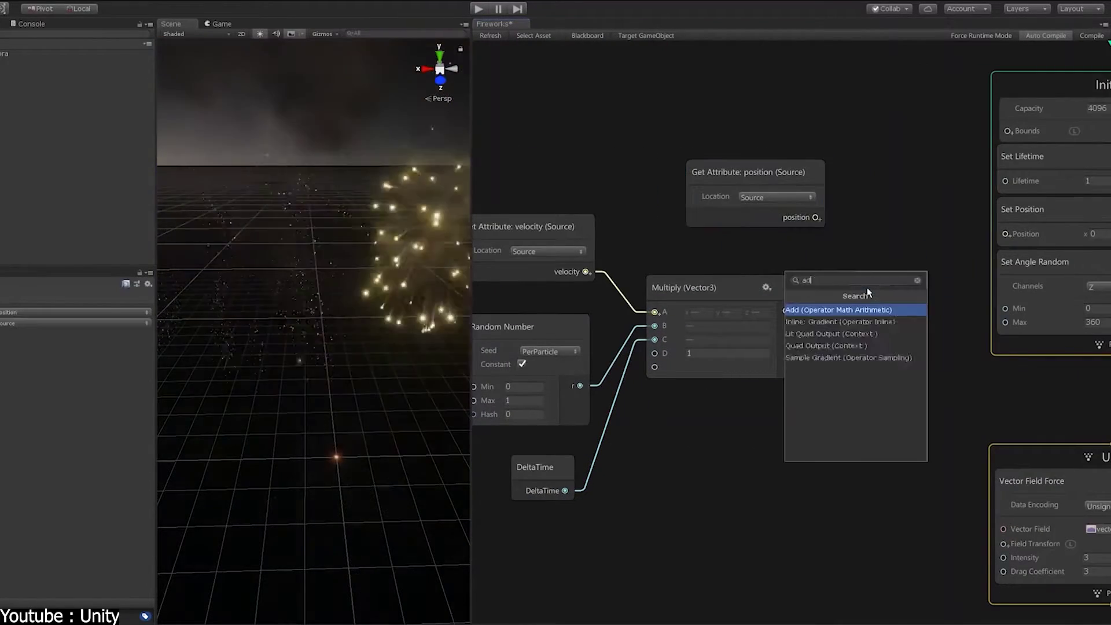
{"action": "key", "text": "Return"}
{"action": "left_click_drag", "start_coordinate": [786, 192], "coordinate": [737, 195]}
{"action": "left_click_drag", "start_coordinate": [825, 316], "coordinate": [863, 213]}
Set the Add node's inputs a and b to Vector3 and connect the position to a and the Multiply result to b.
{"action": "left_click", "coordinate": [915, 245]}
{"action": "left_click", "coordinate": [933, 270]}
{"action": "left_click", "coordinate": [927, 289]}
{"action": "left_click_drag", "start_coordinate": [765, 221], "coordinate": [818, 242]}
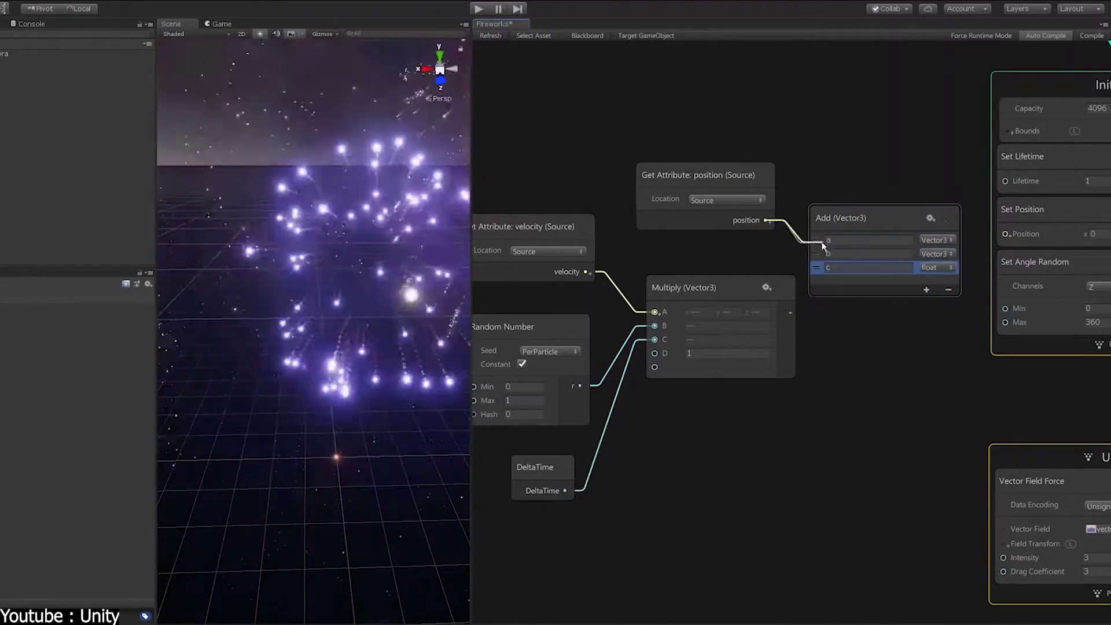
{"action": "left_click_drag", "start_coordinate": [786, 311], "coordinate": [819, 257]}
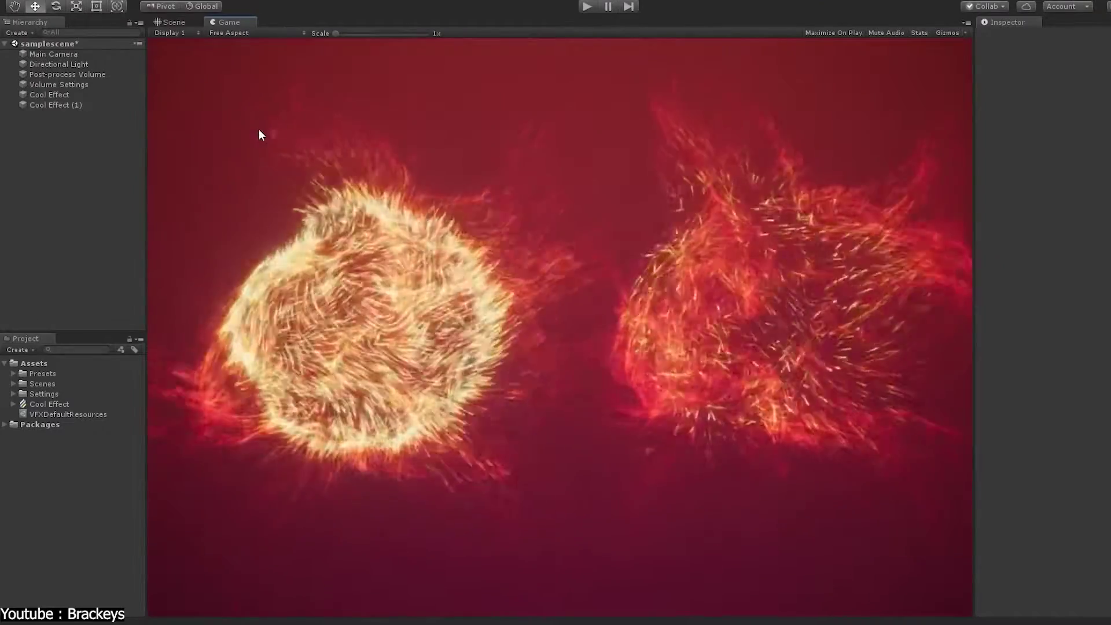
{"action": "left_click", "coordinate": [78, 54]}
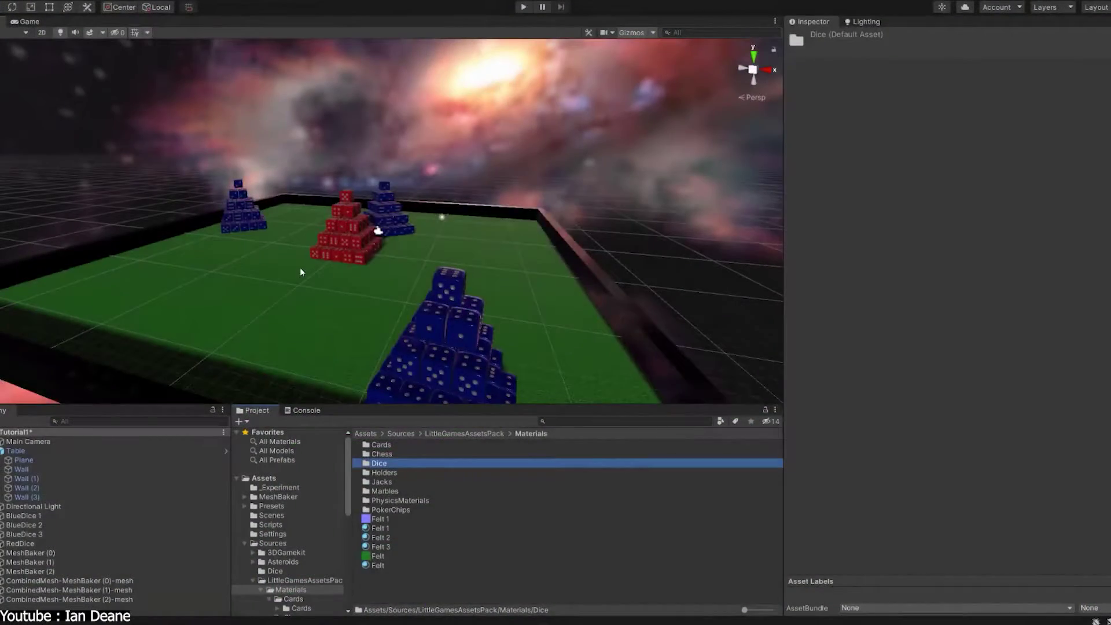
{"action": "middle_click_drag", "start_coordinate": [300, 268], "coordinate": [386, 253]}
{"action": "scroll", "coordinate": [488, 238], "scroll_direction": "up", "scroll_amount": 5}
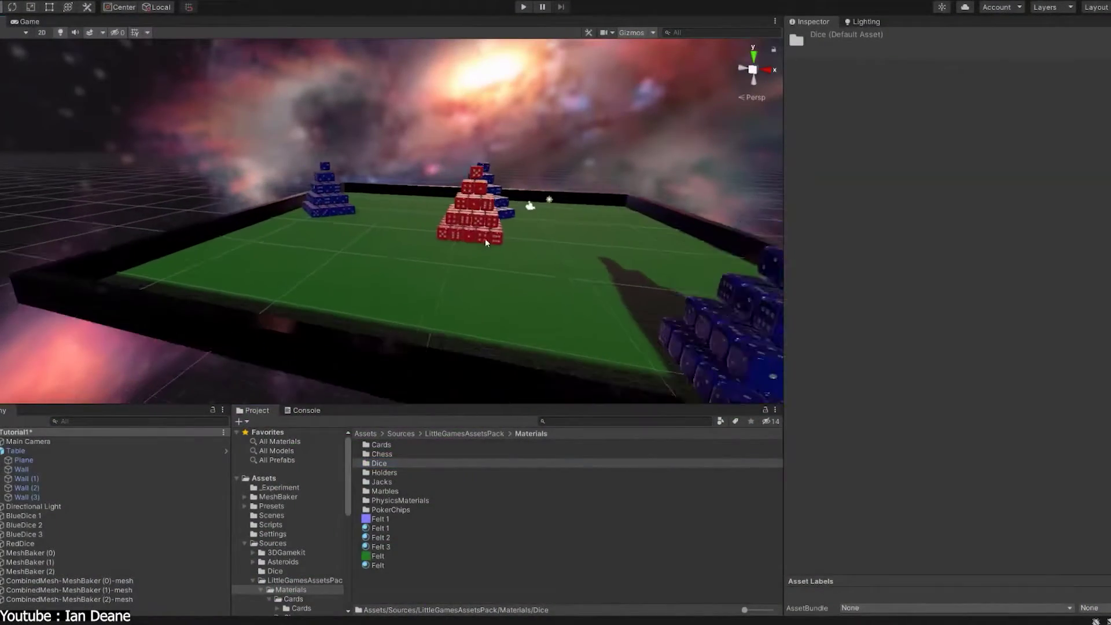
{"action": "scroll", "coordinate": [493, 243], "scroll_direction": "up", "scroll_amount": 3}
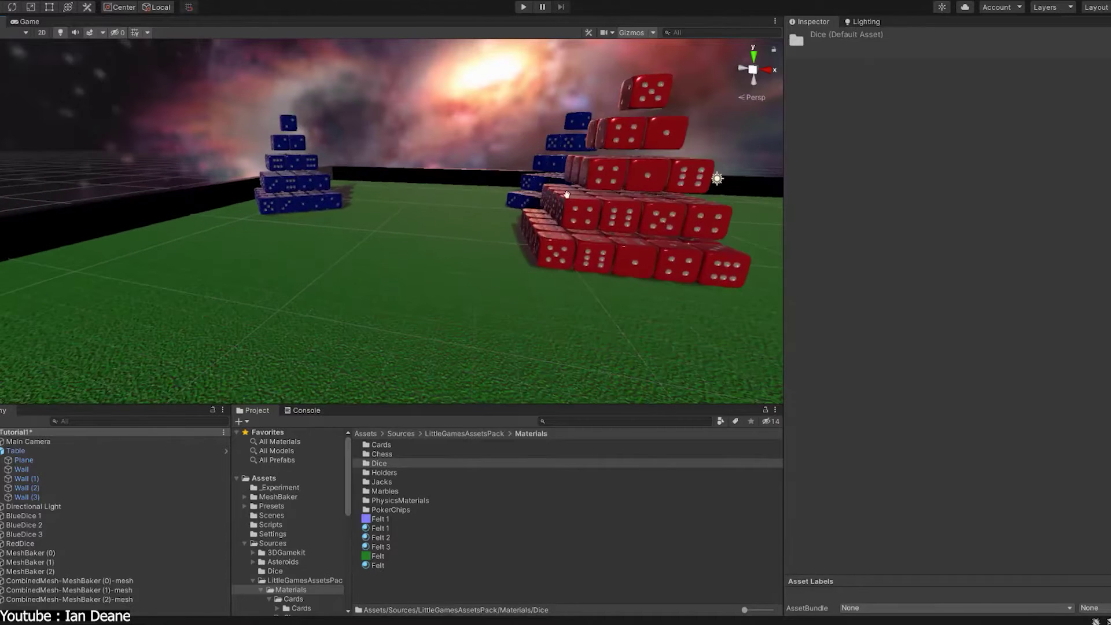
{"action": "middle_click_drag", "start_coordinate": [562, 194], "coordinate": [390, 215]}
{"action": "scroll", "coordinate": [394, 232], "scroll_direction": "down", "scroll_amount": 8}
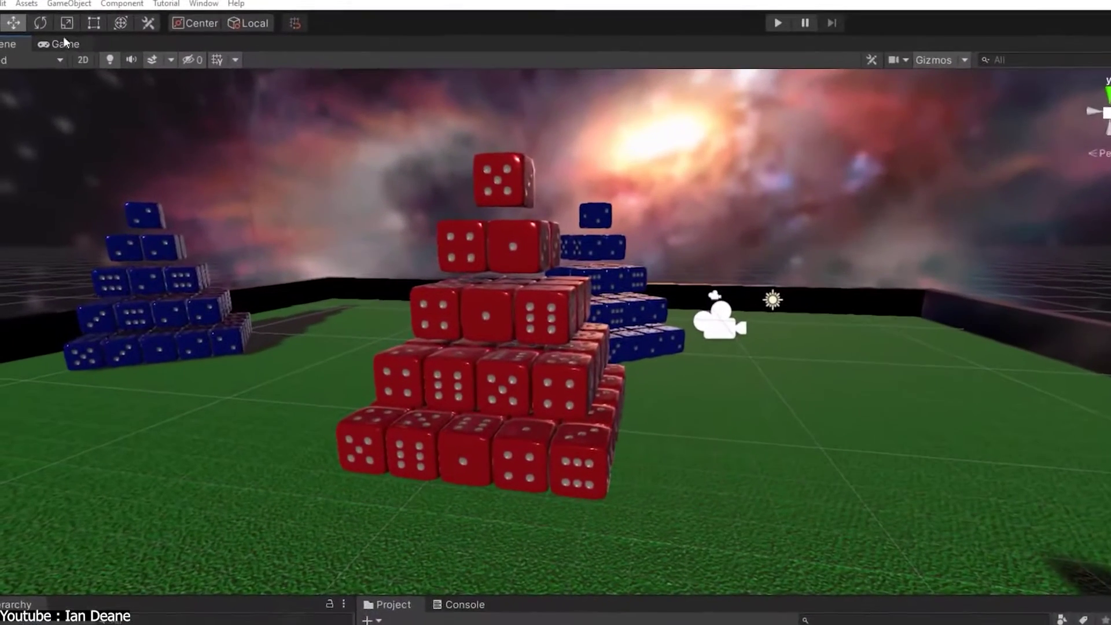
Open the Create Other choices for adding a new GameObject to the dice scene.
{"action": "left_click", "coordinate": [69, 4]}
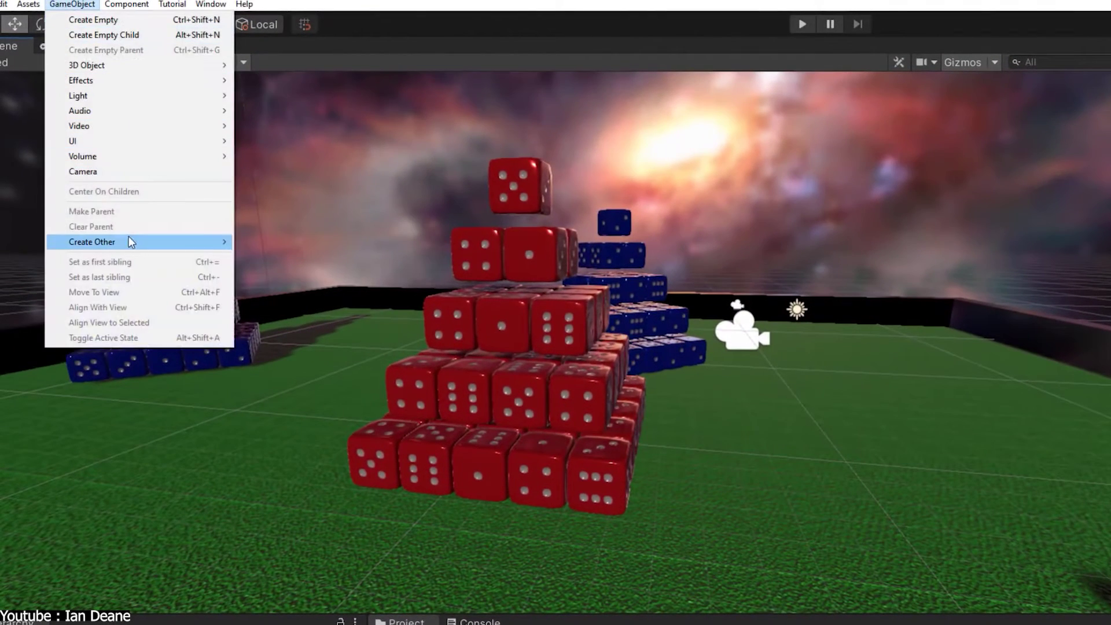
{"action": "mouse_move", "coordinate": [129, 236]}
{"action": "mouse_move", "coordinate": [277, 240]}
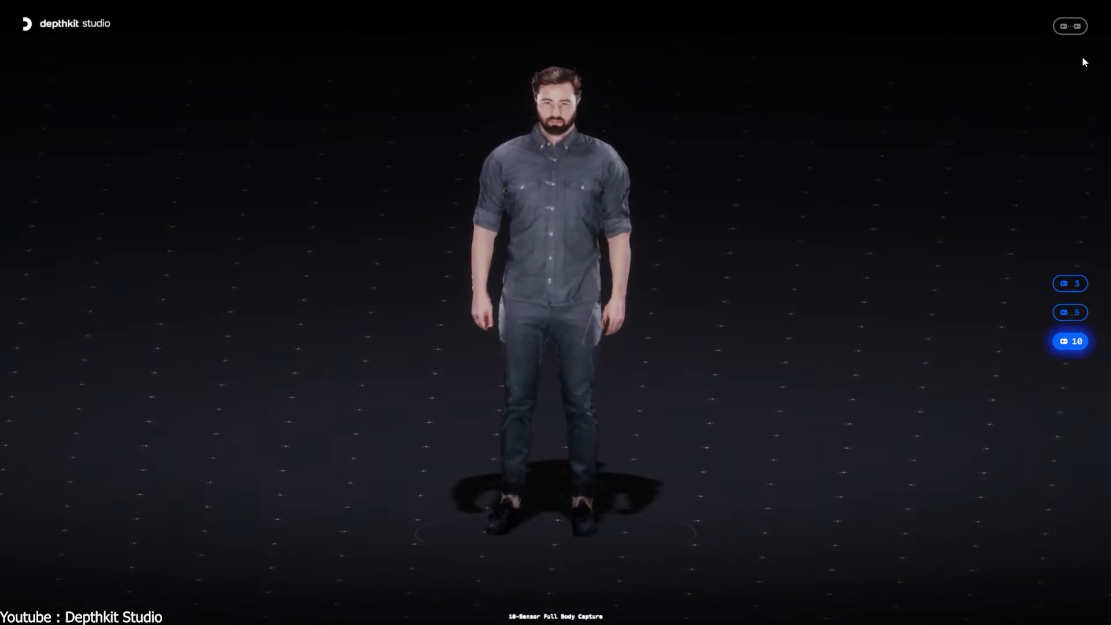
{"action": "left_click", "coordinate": [1071, 28]}
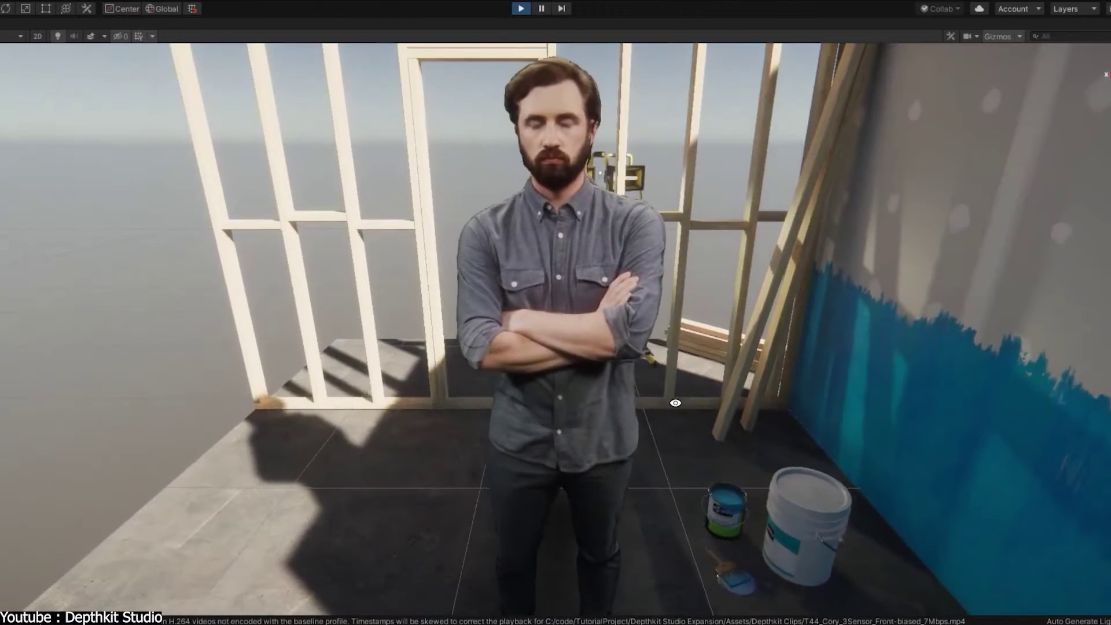
{"action": "left_click_drag", "start_coordinate": [658, 367], "coordinate": [681, 368], "text": "alt"}
{"action": "right_click_drag", "start_coordinate": [680, 368], "coordinate": [663, 210], "text": "alt"}
{"action": "left_click_drag", "start_coordinate": [584, 411], "coordinate": [513, 413], "text": "alt"}
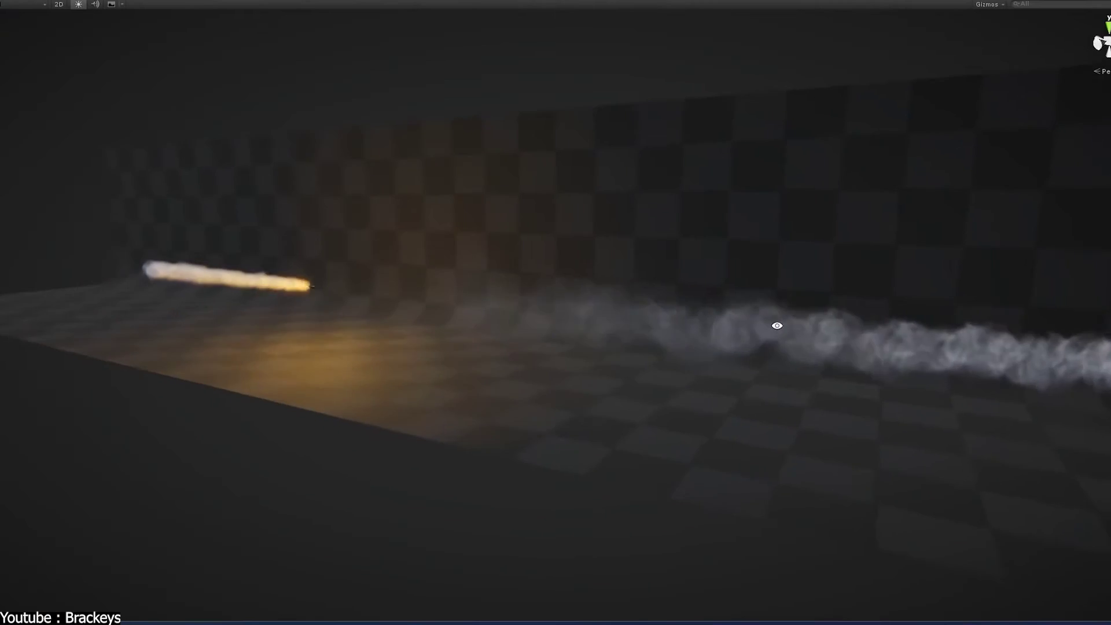
{"action": "right_click_drag", "start_coordinate": [776, 322], "coordinate": [1029, 330]}
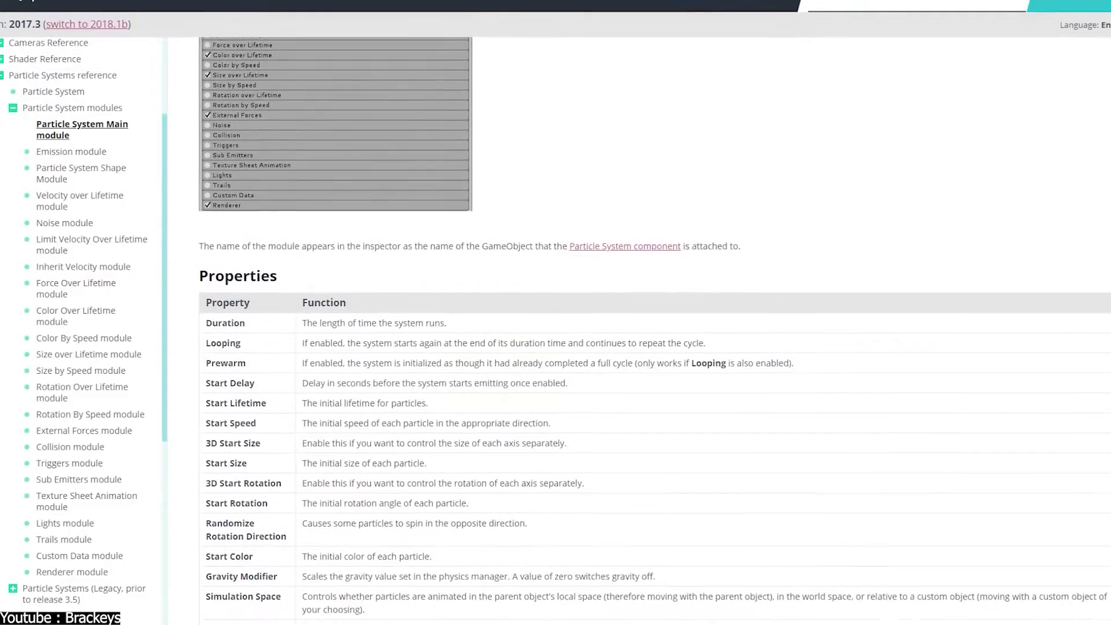
{"action": "scroll", "coordinate": [655, 329], "scroll_direction": "down", "scroll_amount": 3}
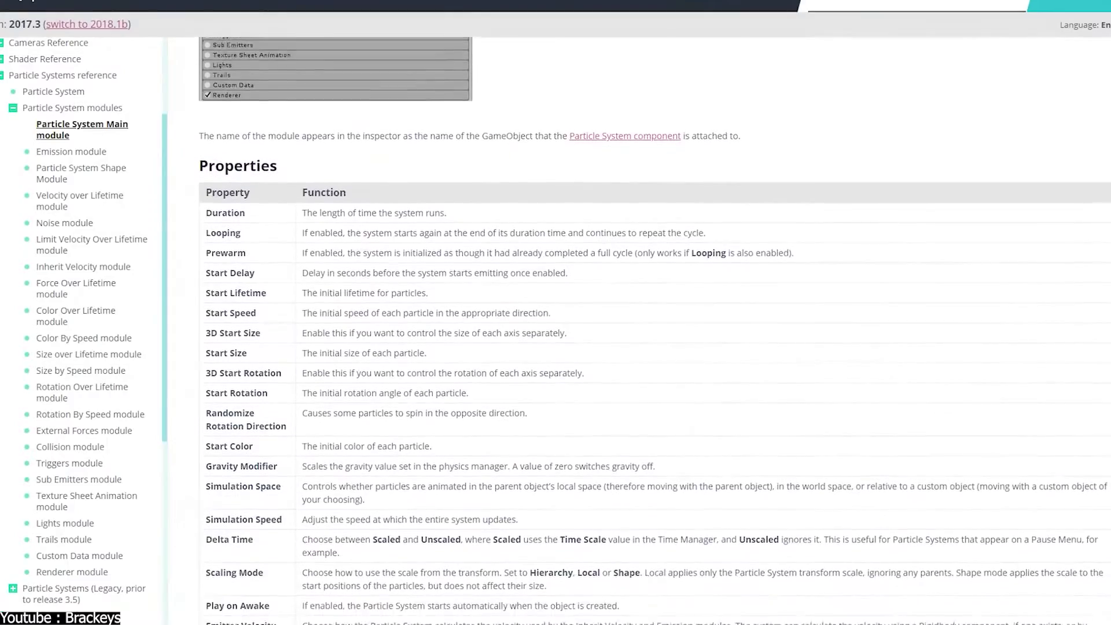
{"action": "scroll", "coordinate": [655, 330], "scroll_direction": "down", "scroll_amount": 5}
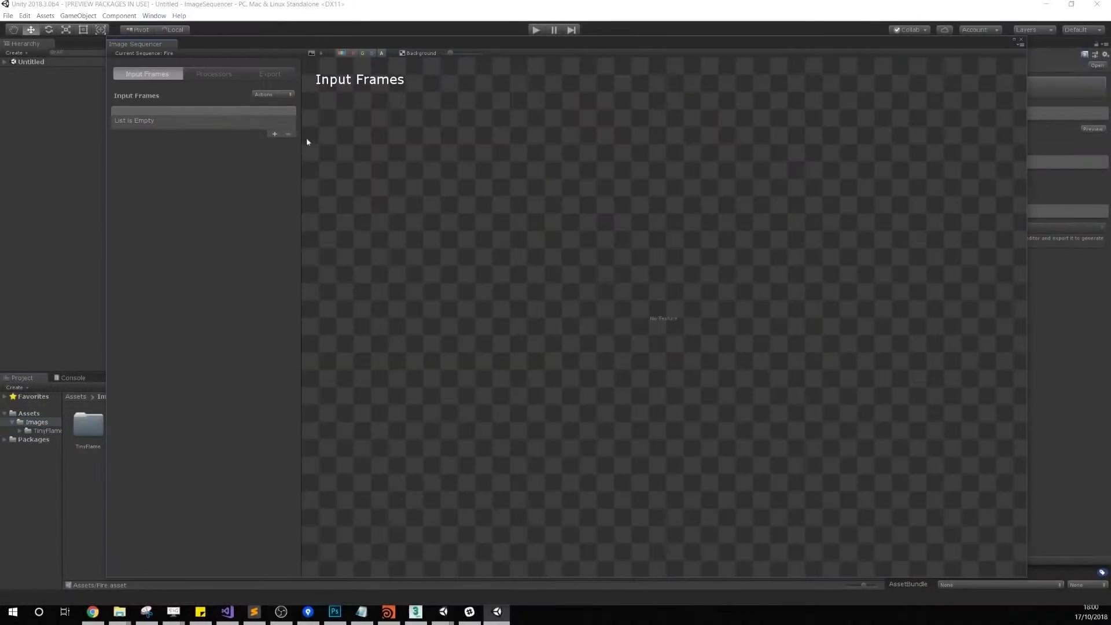
Add a Remap Color processor to the Fire image sequence, with a remap gradient running from transparent black to orange.
{"action": "left_click", "coordinate": [214, 74]}
{"action": "left_click", "coordinate": [274, 150]}
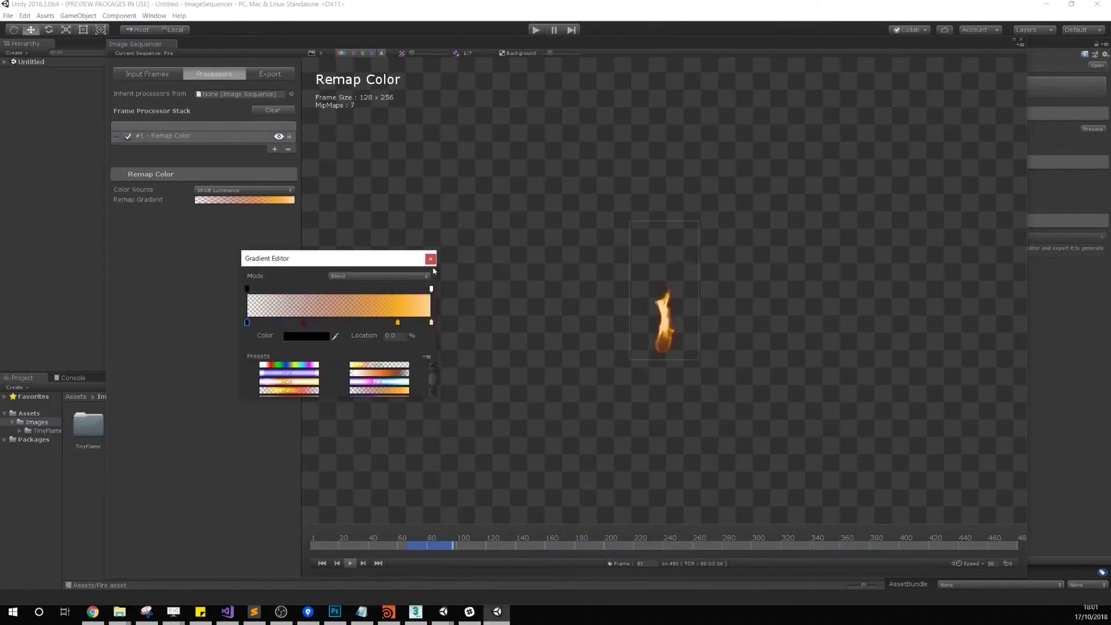
{"action": "left_click", "coordinate": [430, 259]}
Add a Looping processor below Remap Color and set its Output Sequence Length to 64.
{"action": "left_click", "coordinate": [274, 149]}
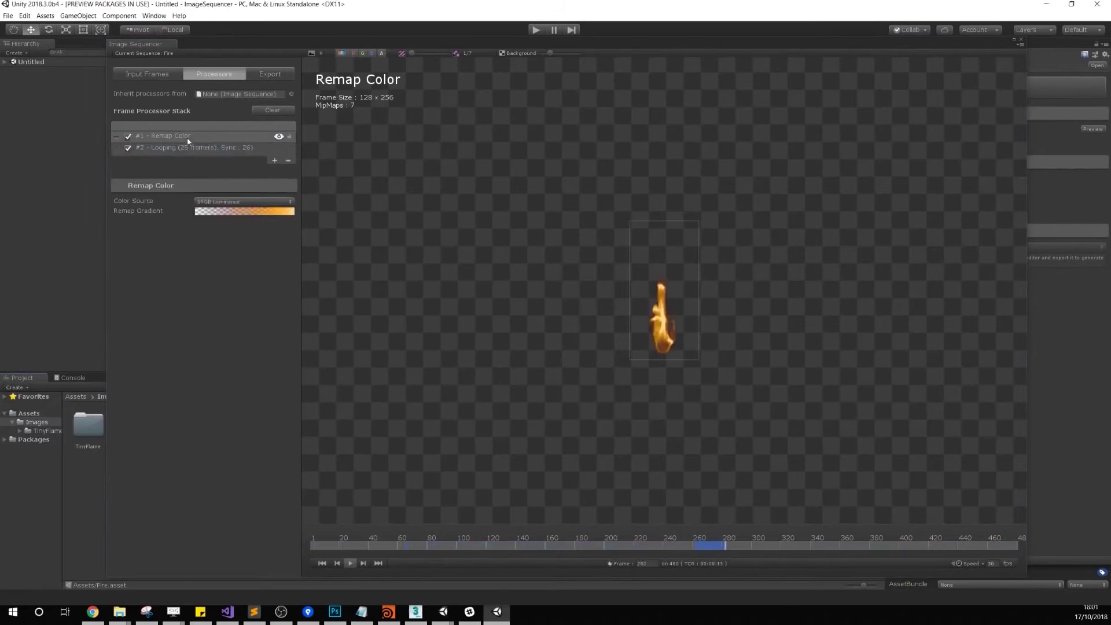
{"action": "left_click", "coordinate": [191, 148]}
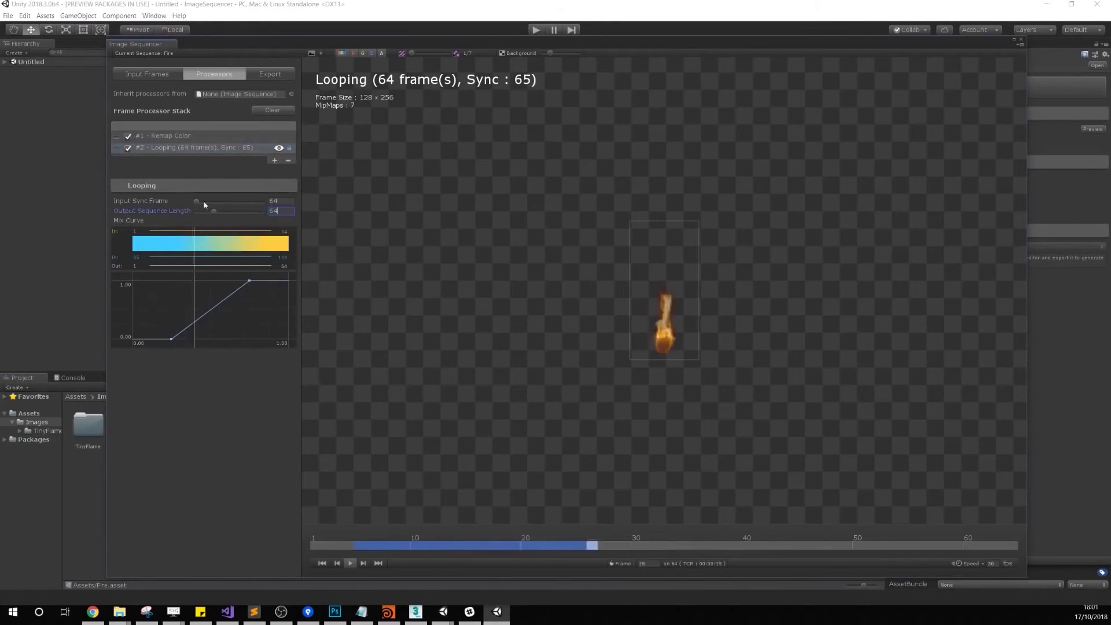